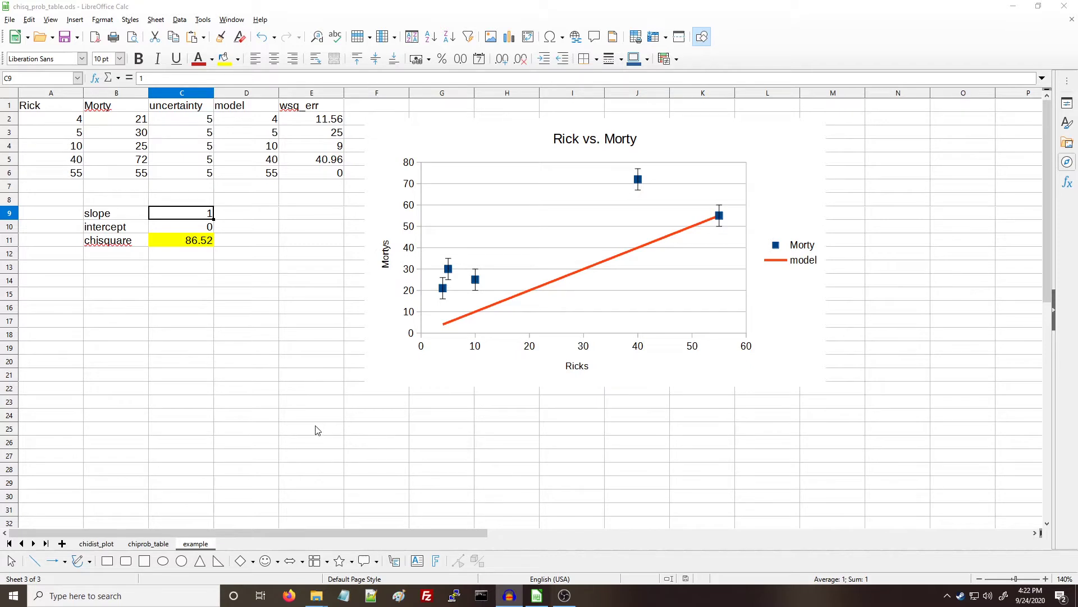
Examine the formulas behind the model column, the wsq_err column and the chisquare cell.
left_click_drag(256, 119, 261, 172)
left_click(188, 79)
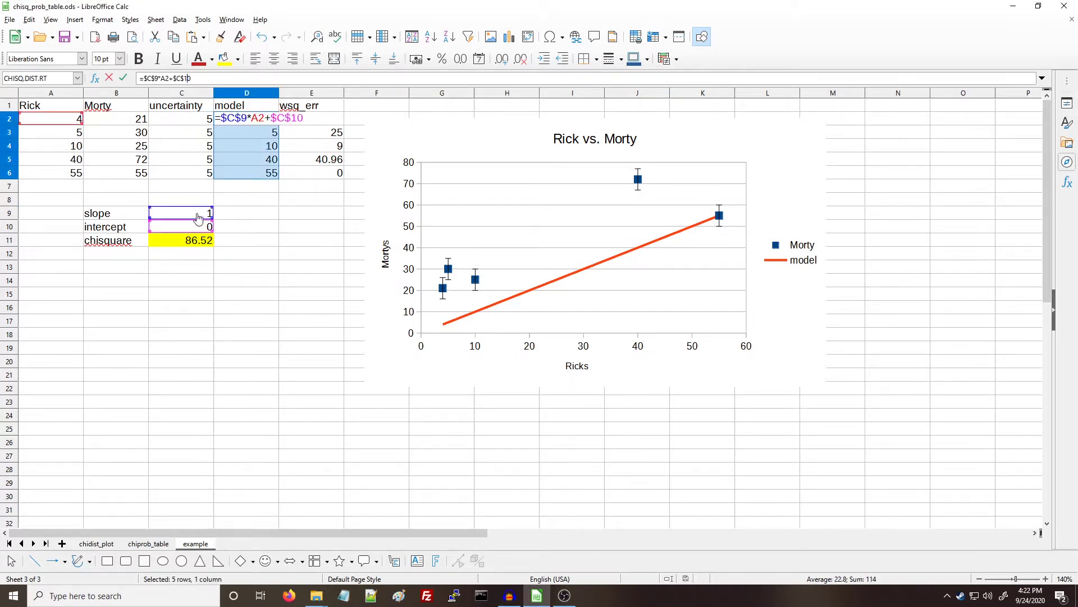
left_click(328, 149)
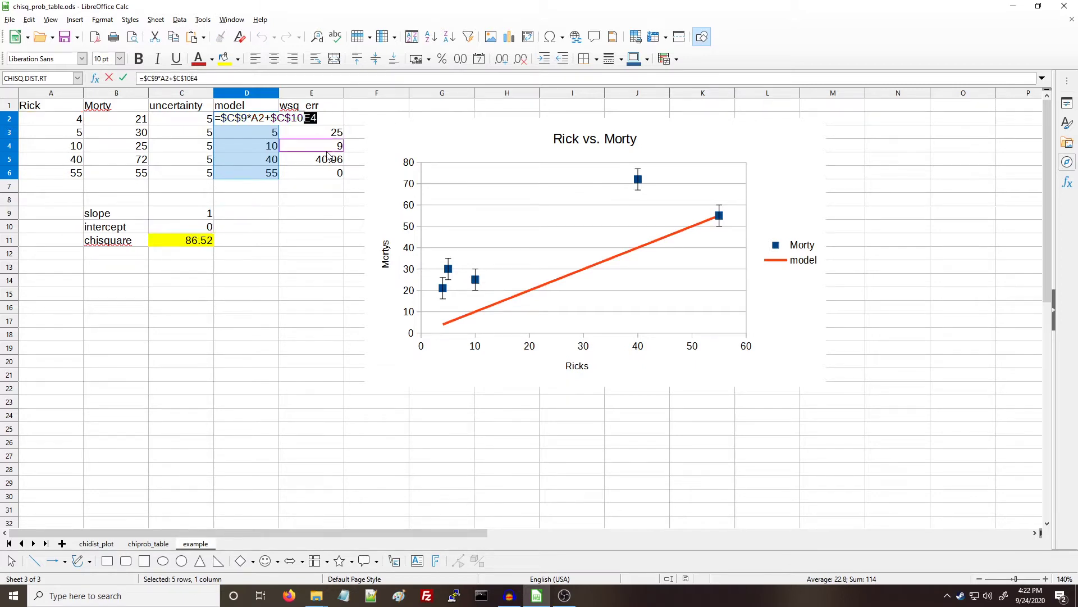
key("Escape")
key("Right")
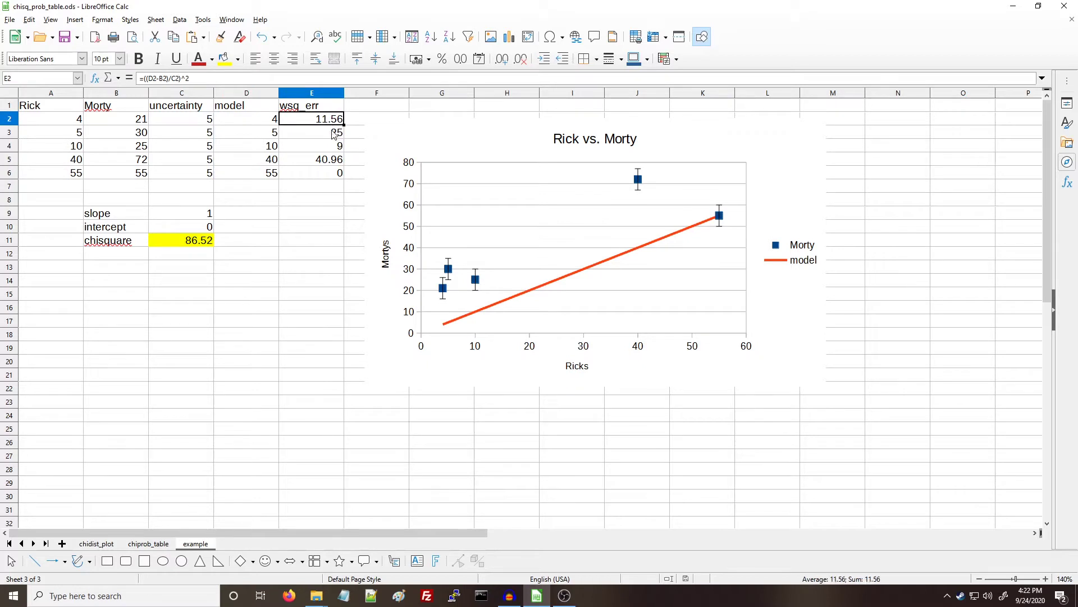
left_click_drag(145, 79, 182, 81)
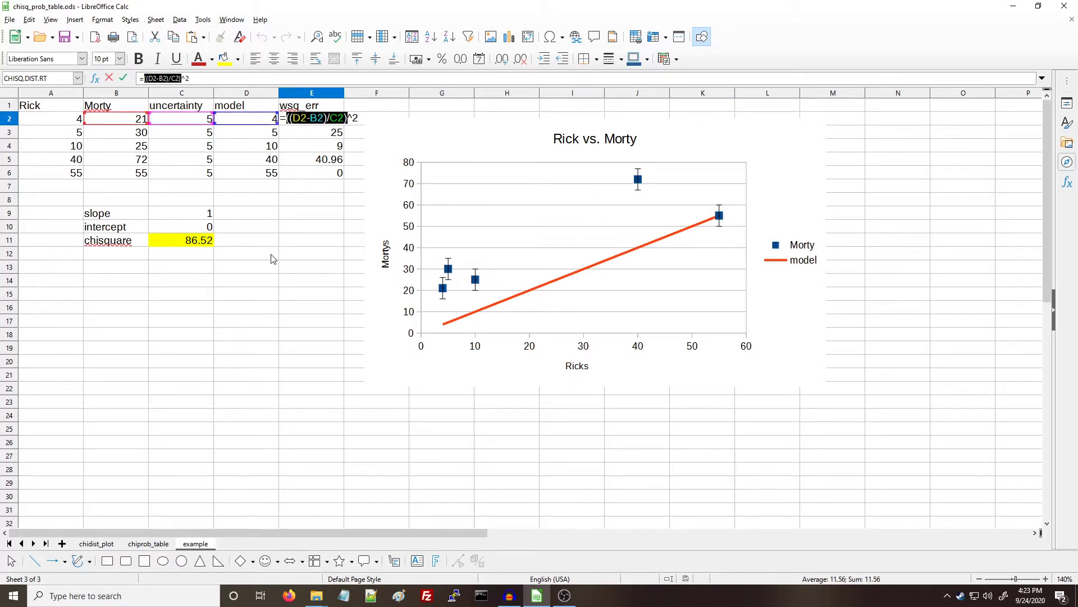
key("Escape")
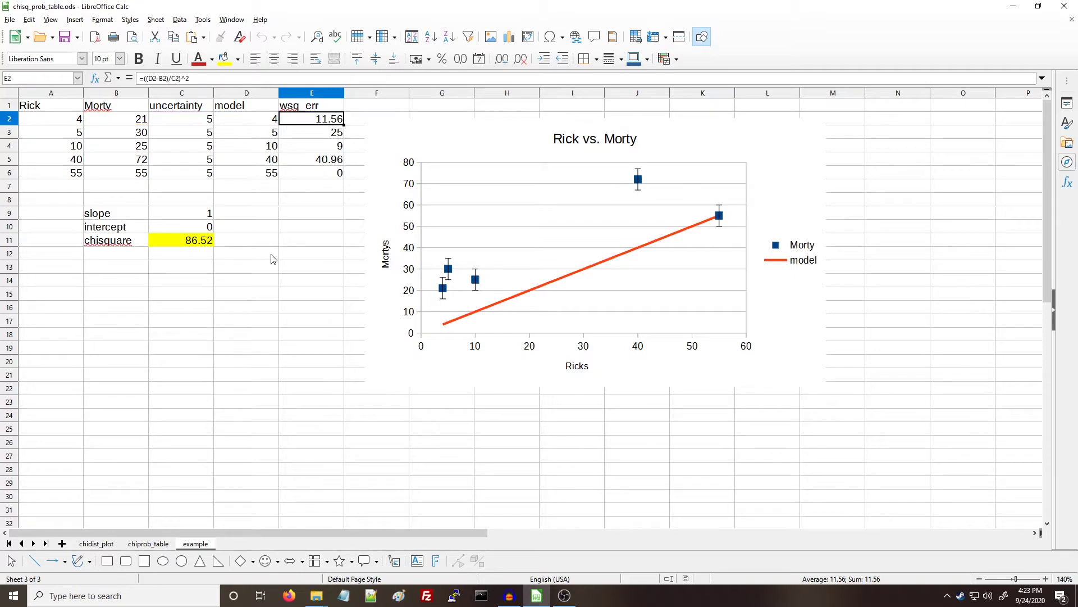
left_click(185, 244)
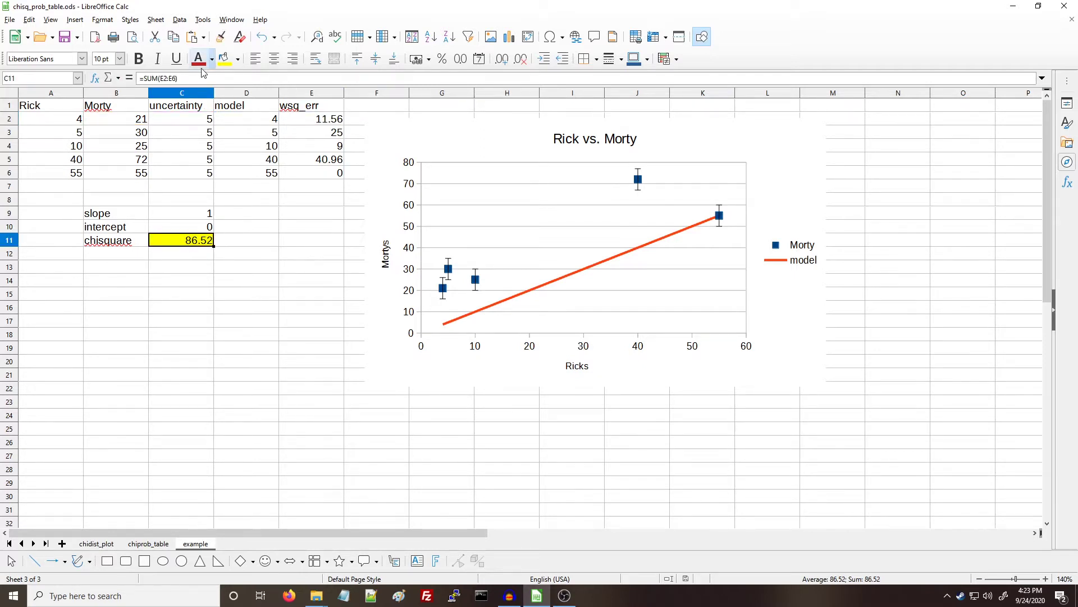
key("F2")
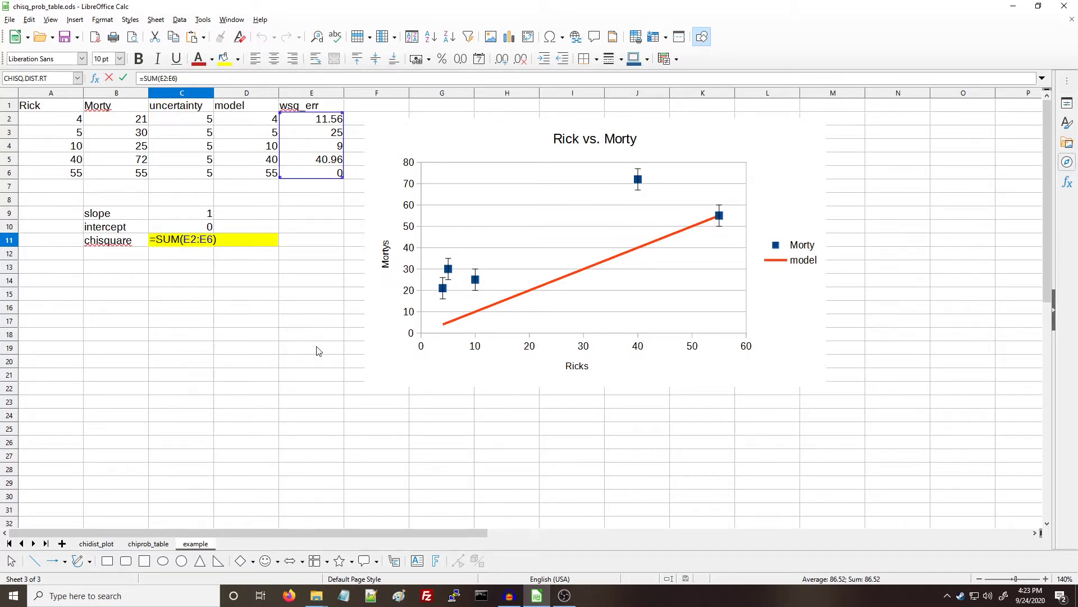
key("Escape")
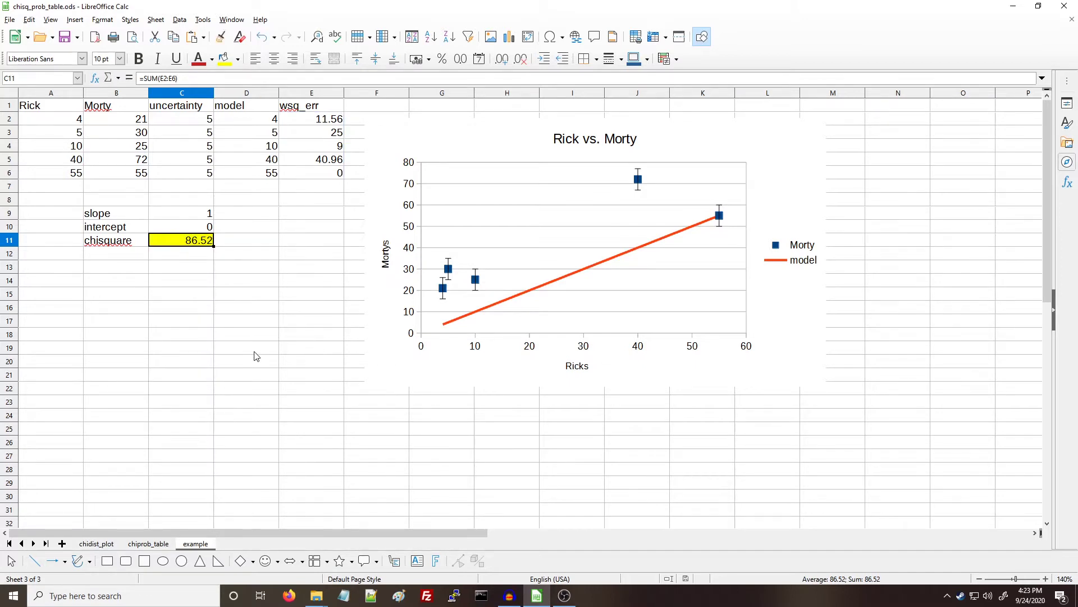
Try a manual fit by setting the intercept in C10 to 10 and the slope in C9 to 1.5.
left_click(210, 229)
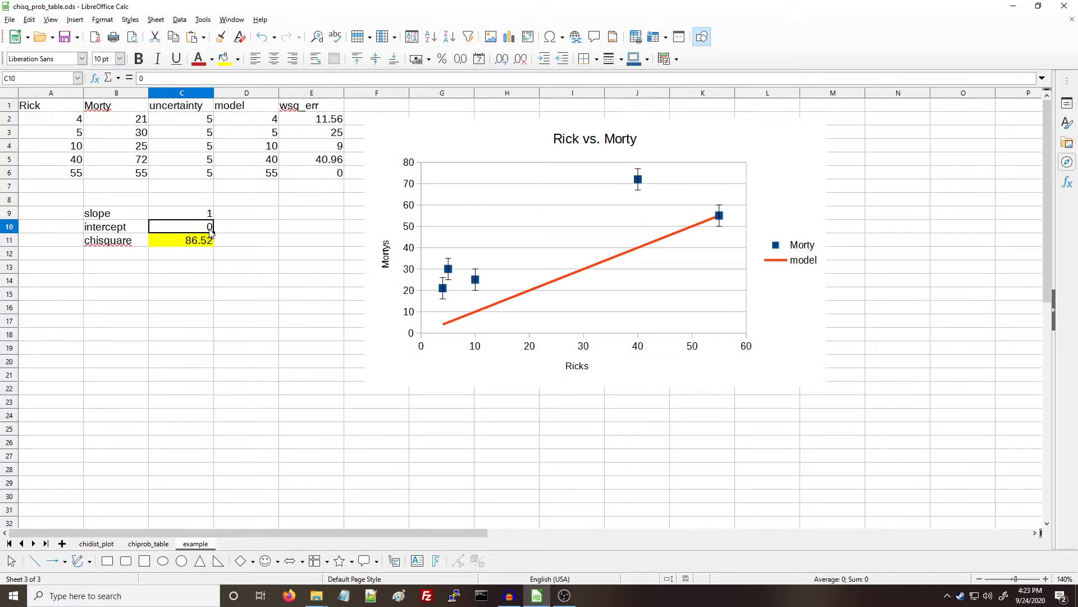
type("10")
key("Return")
left_click(209, 229)
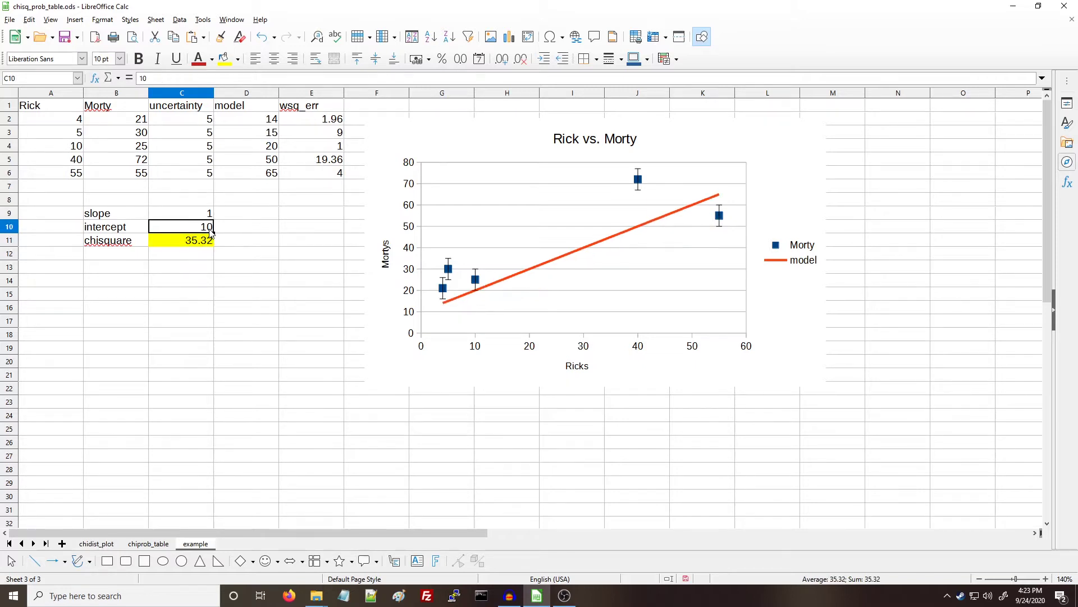
key("Up")
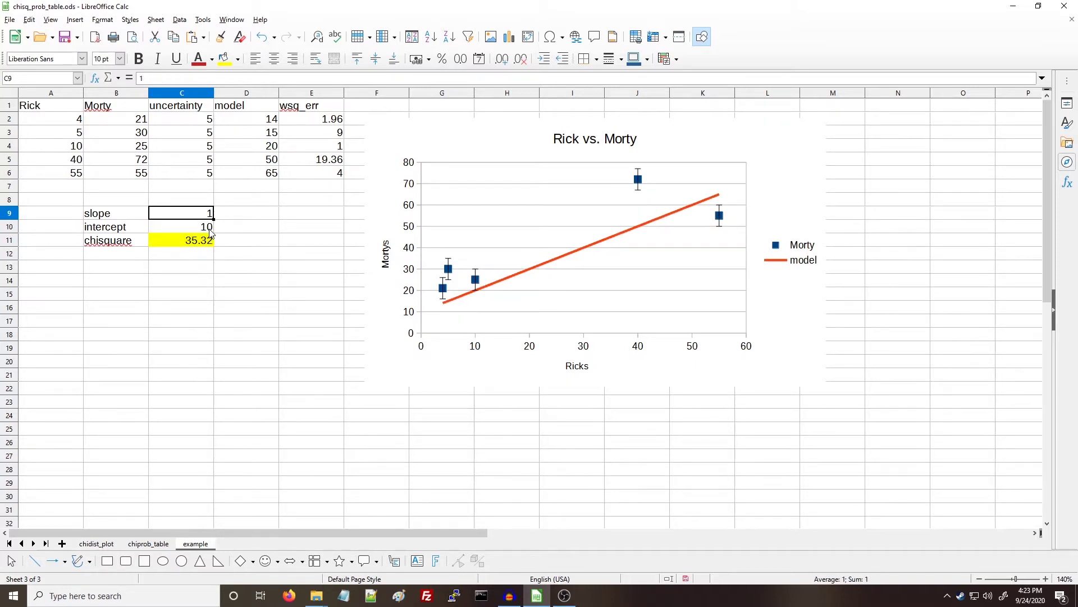
type("1.5")
key("Return")
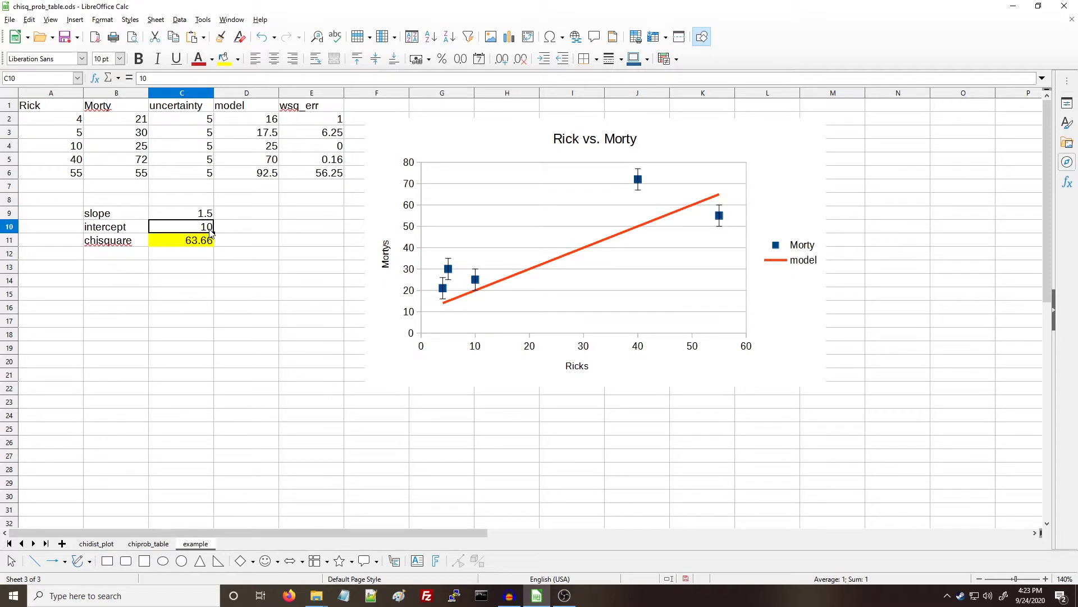
Set up the Solver to minimize the chisquare cell C11 by changing the slope and intercept cells C9:C10.
left_click(205, 21)
left_click(203, 19)
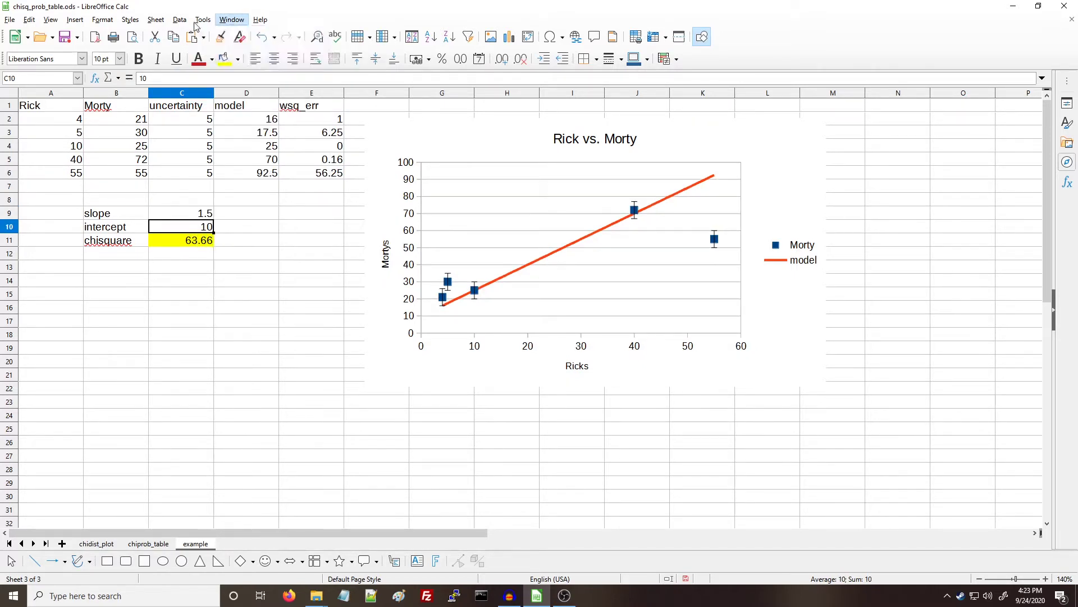
left_click(203, 20)
left_click(260, 176)
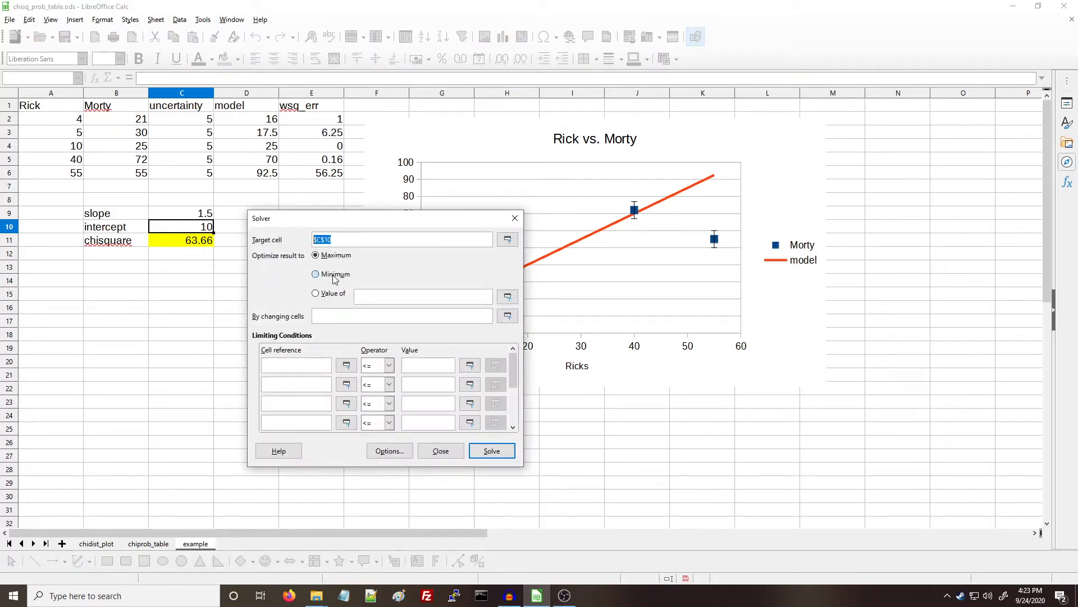
left_click(335, 275)
left_click(341, 241)
left_click(207, 242)
left_click(469, 319)
left_click_drag(205, 214, 206, 228)
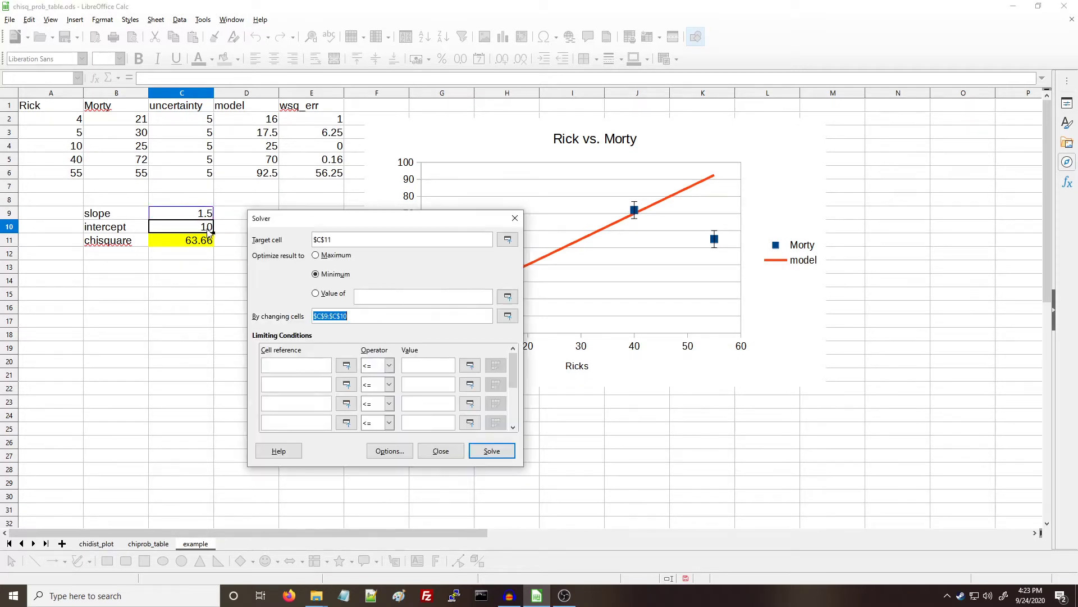
Run the Solver on the chisquare fit and keep the result.
left_click(492, 450)
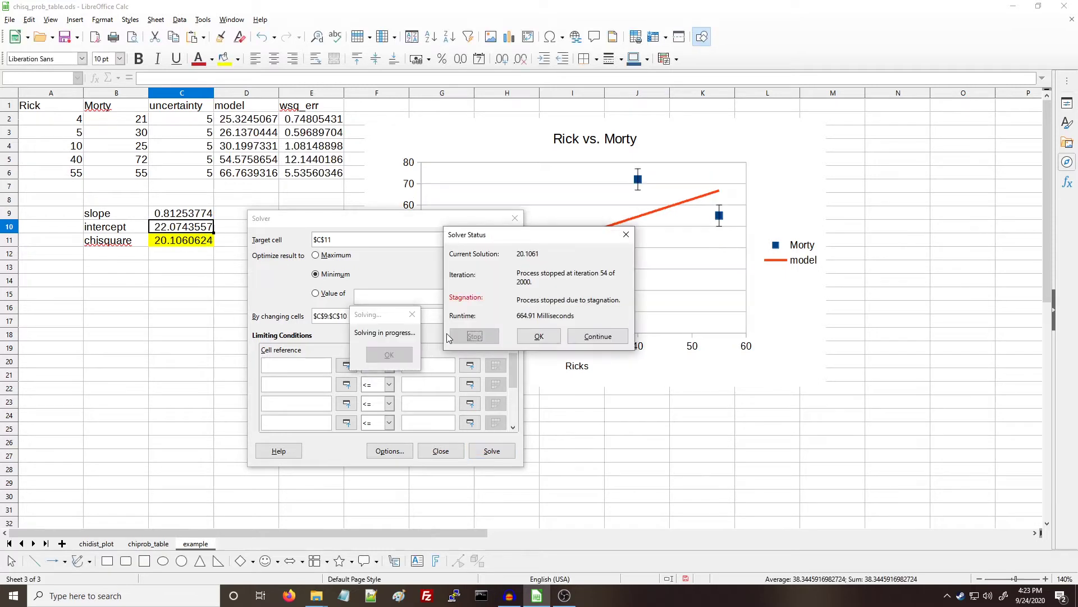
left_click(538, 336)
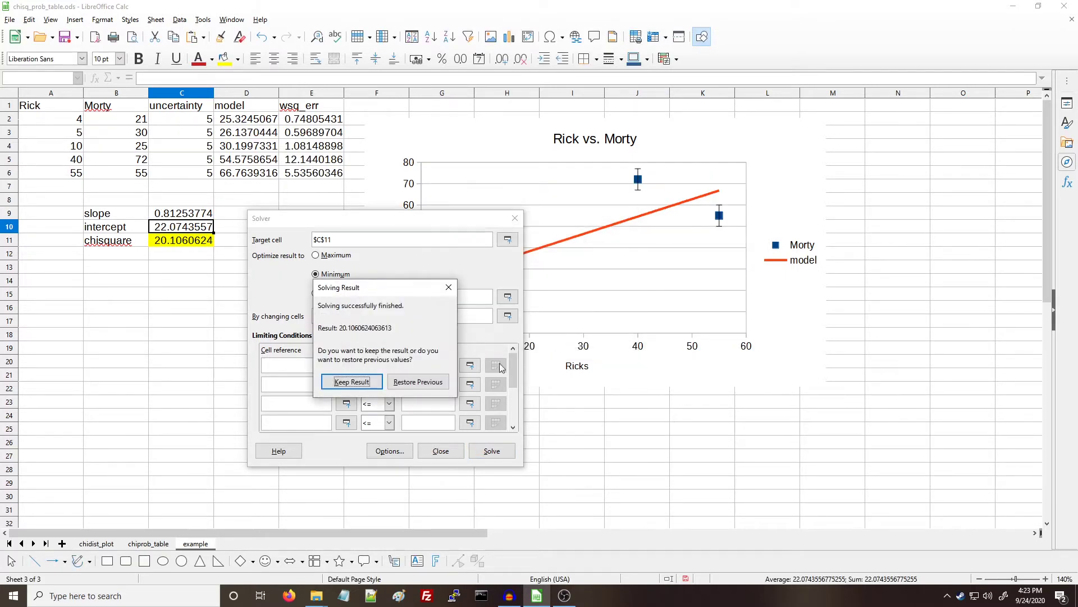
left_click(371, 383)
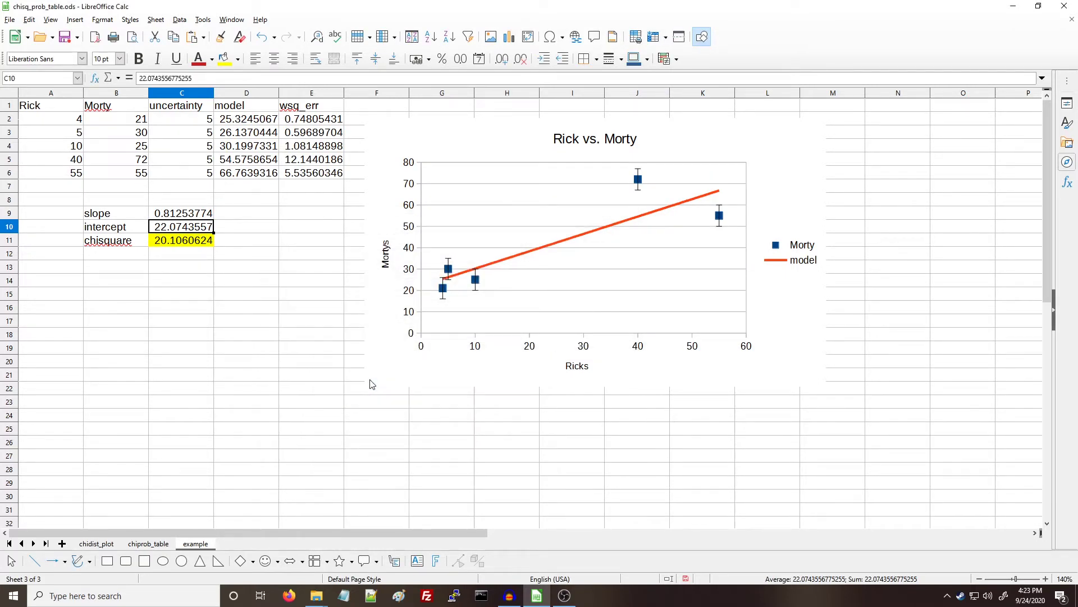
Set the uncertainty of the data point with Rick value 40 to 20 in C5.
key("Up")
key("Up")
key("Up")
key("Up")
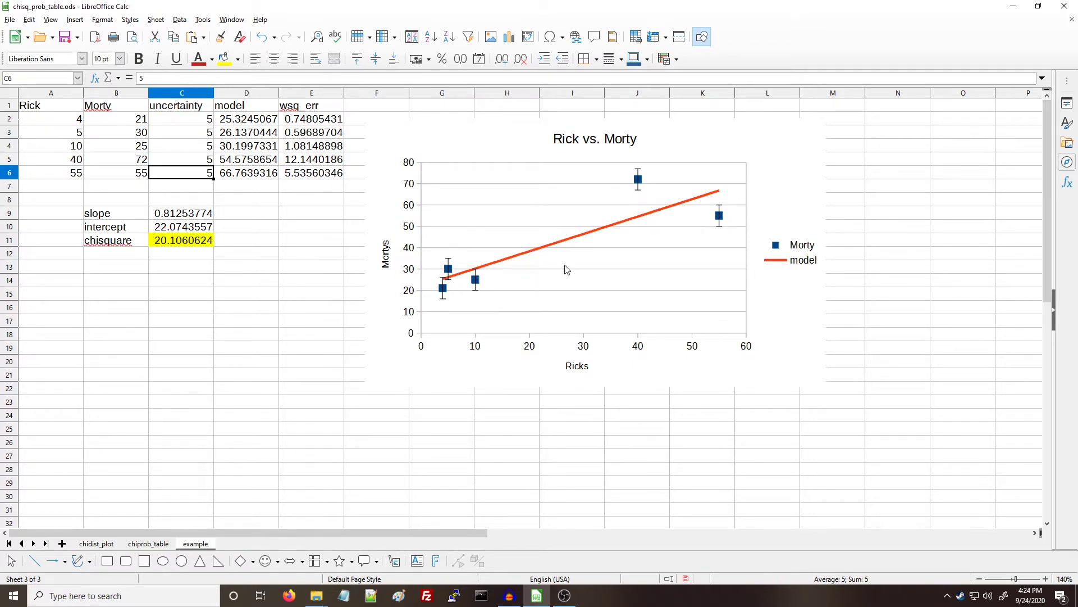
left_click(195, 162)
type("20")
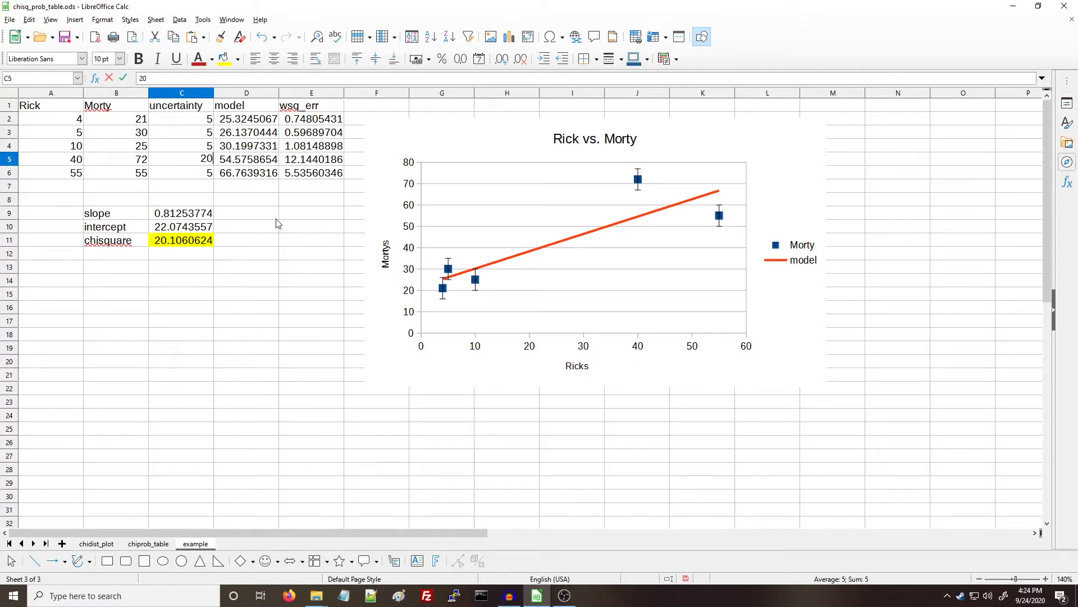
key("Return")
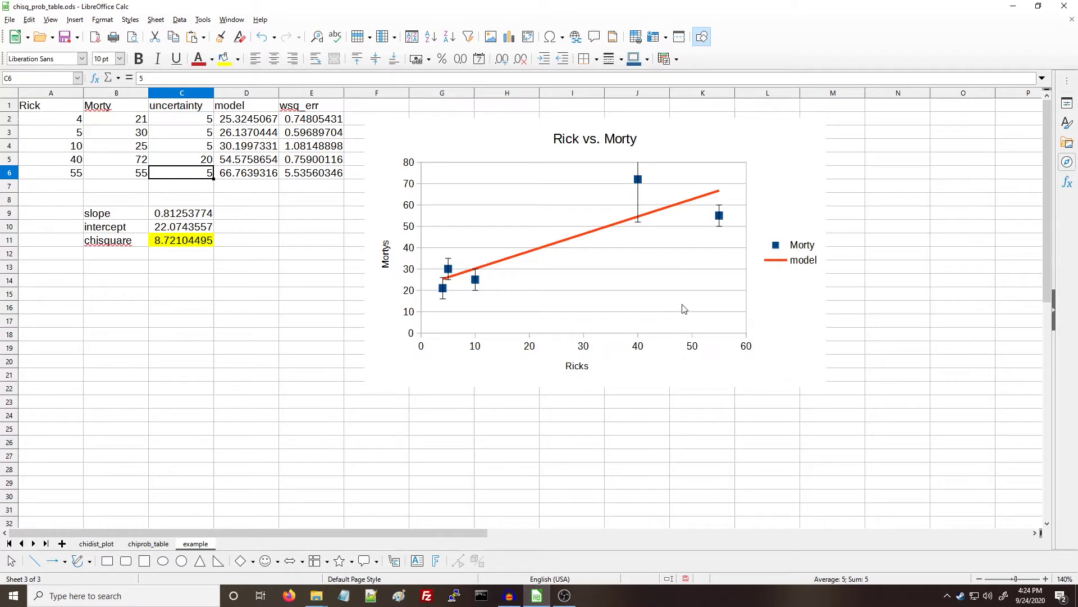
Rerun the Solver with the same chisquare minimization settings and keep the new slope and intercept.
left_click(205, 19)
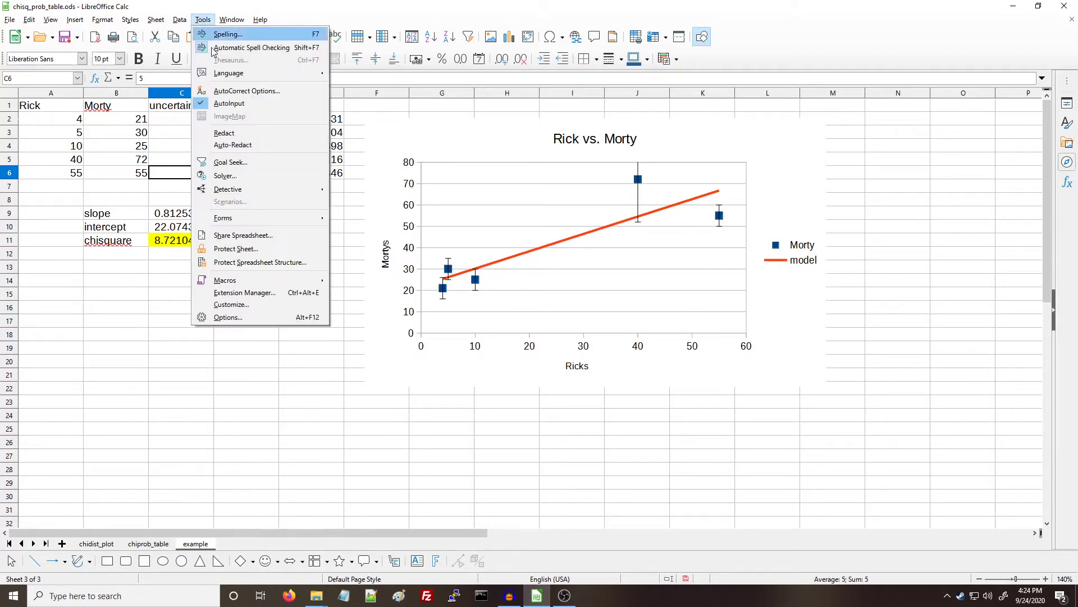
left_click(244, 174)
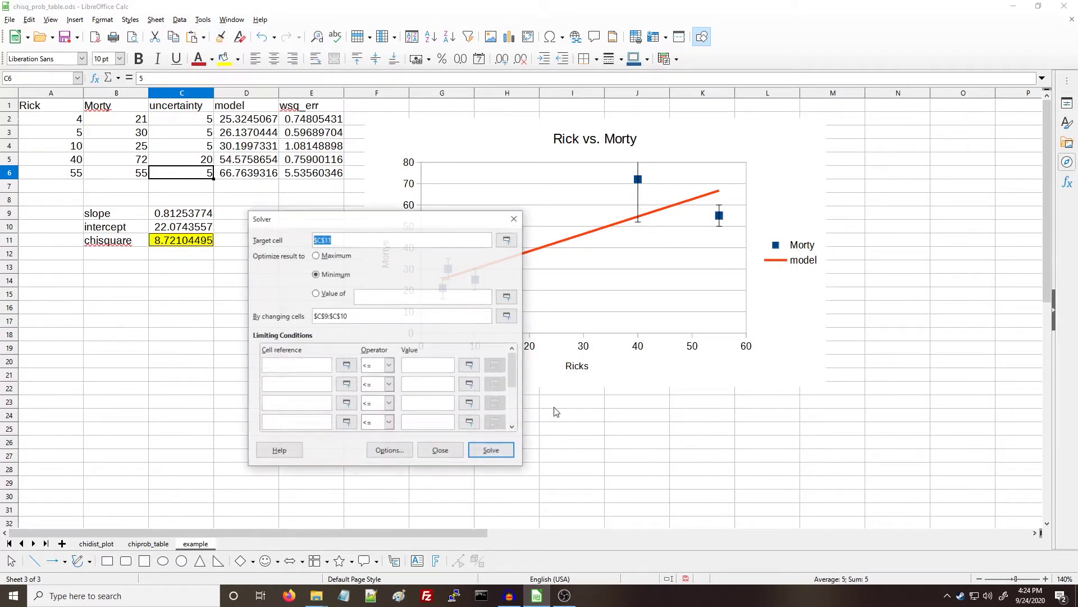
left_click(491, 450)
left_click(539, 336)
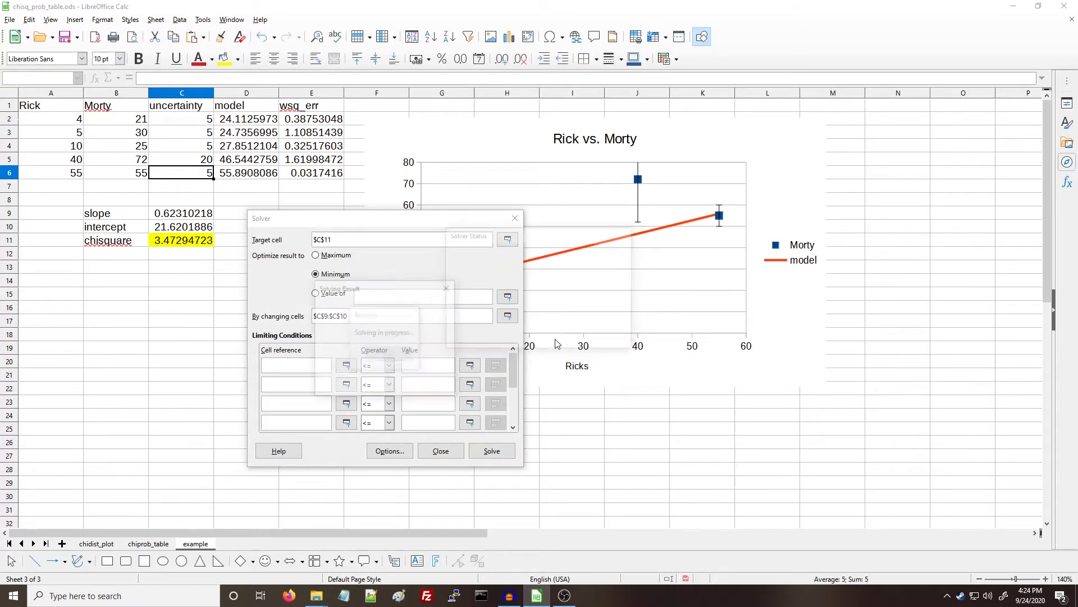
left_click(352, 383)
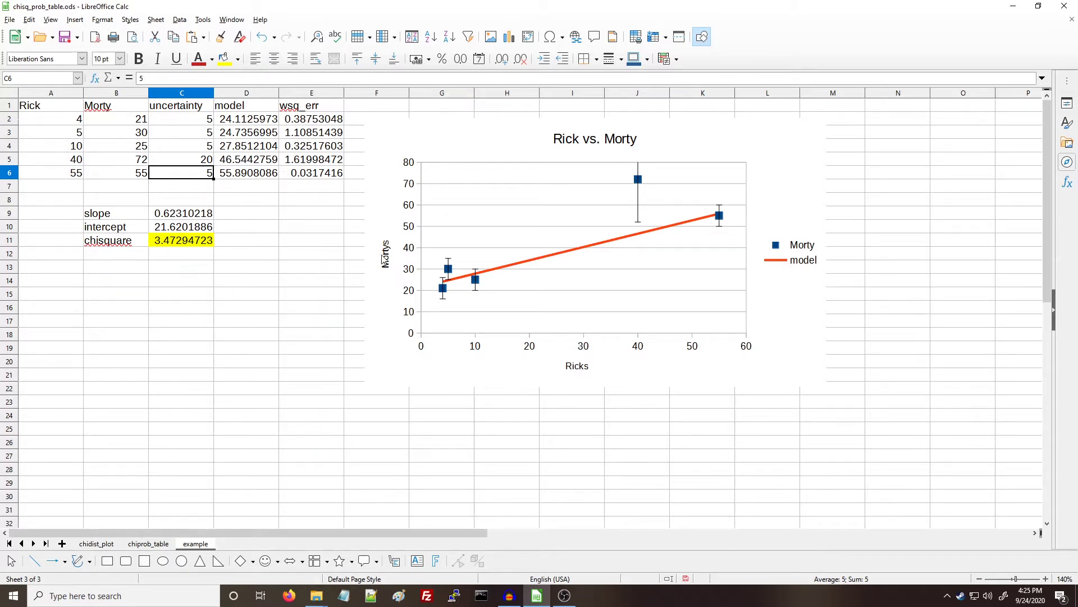
Add a "dof" label in B12 below chisquare and calculate it in C12 as =5-2.
left_click(130, 255)
type("dof")
key("Tab")
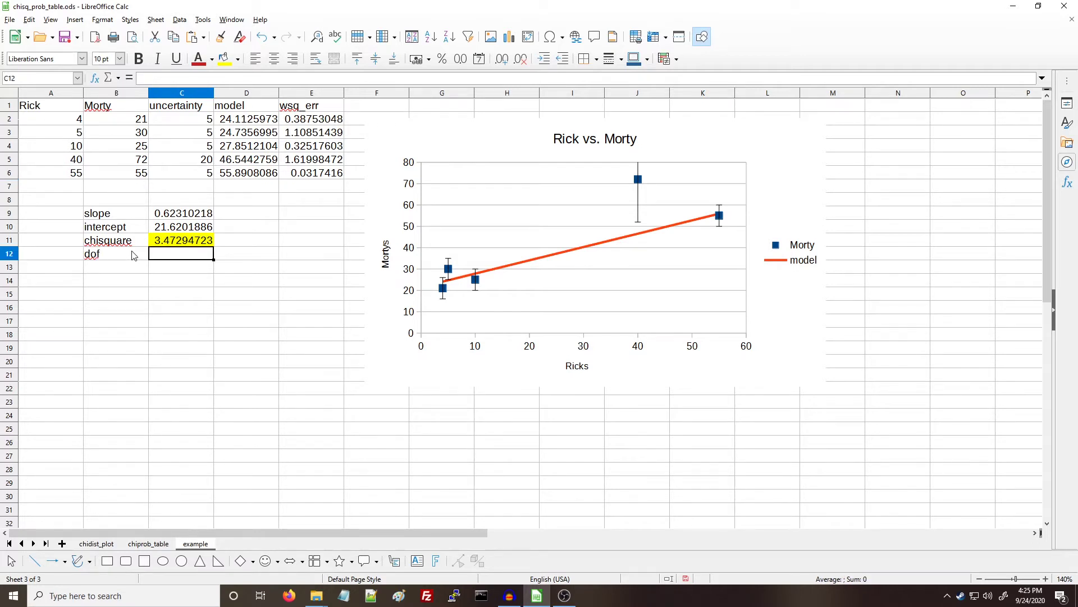
type("=")
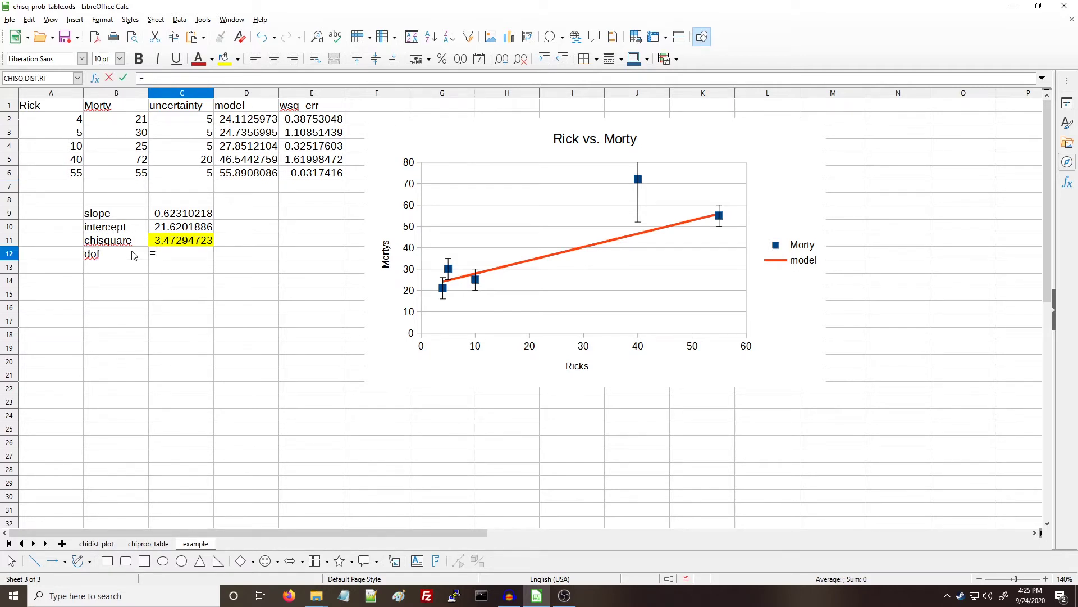
type("5-2")
key("Return")
Label B13, below dof, as "red. chisq.".
key("Left")
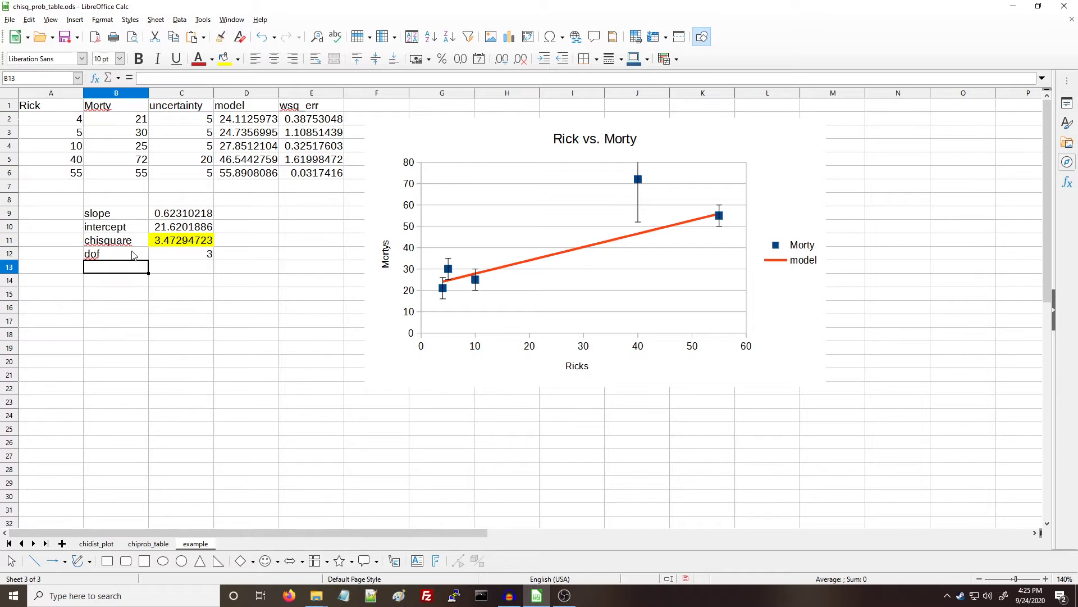
type("chi")
key("Return")
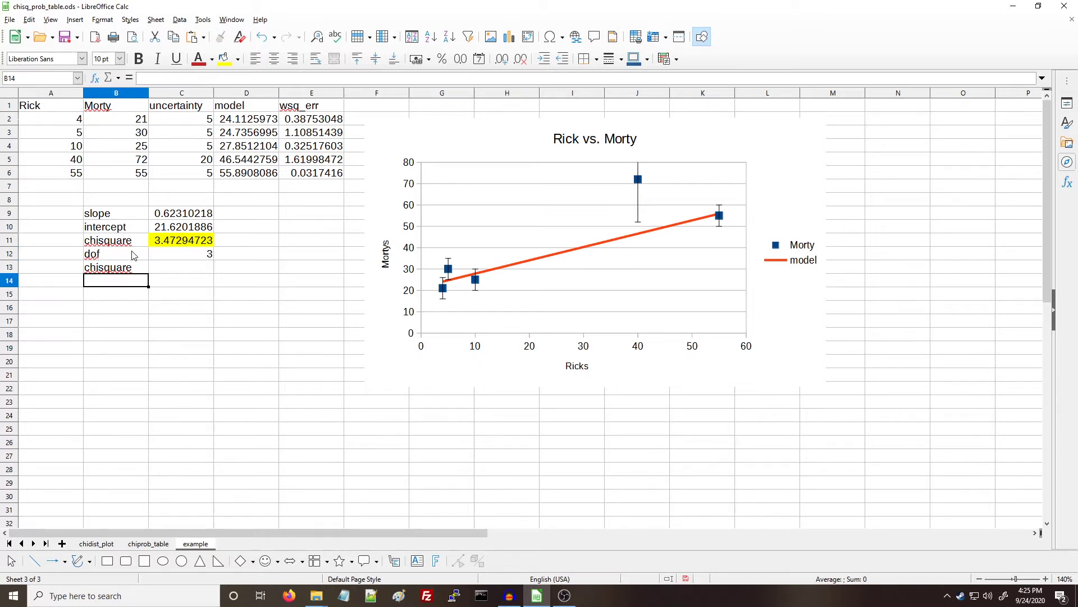
key("Up")
type("red. chisq")
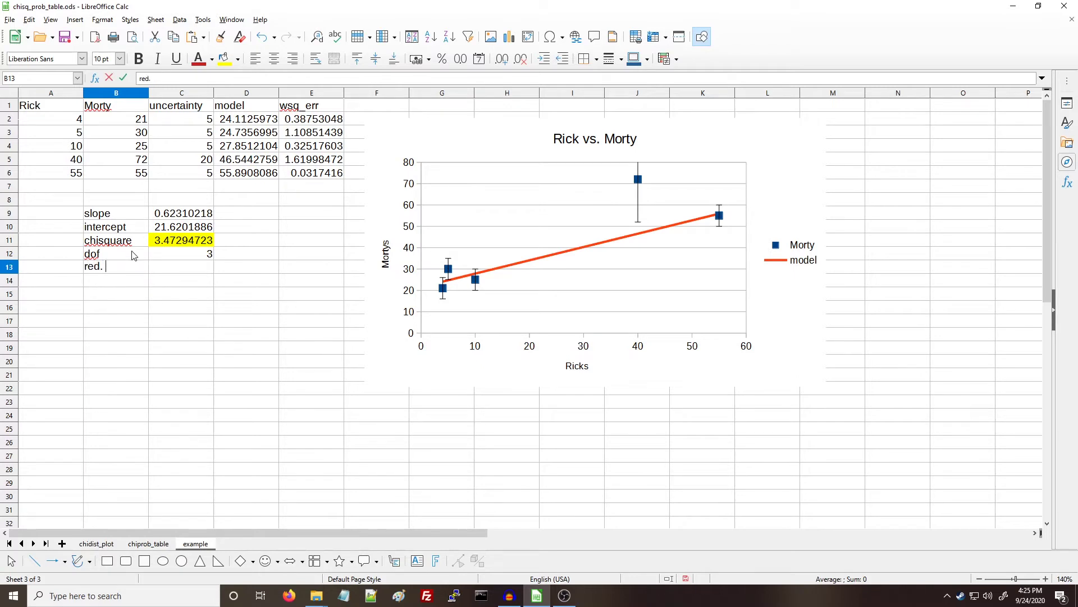
key("Tab")
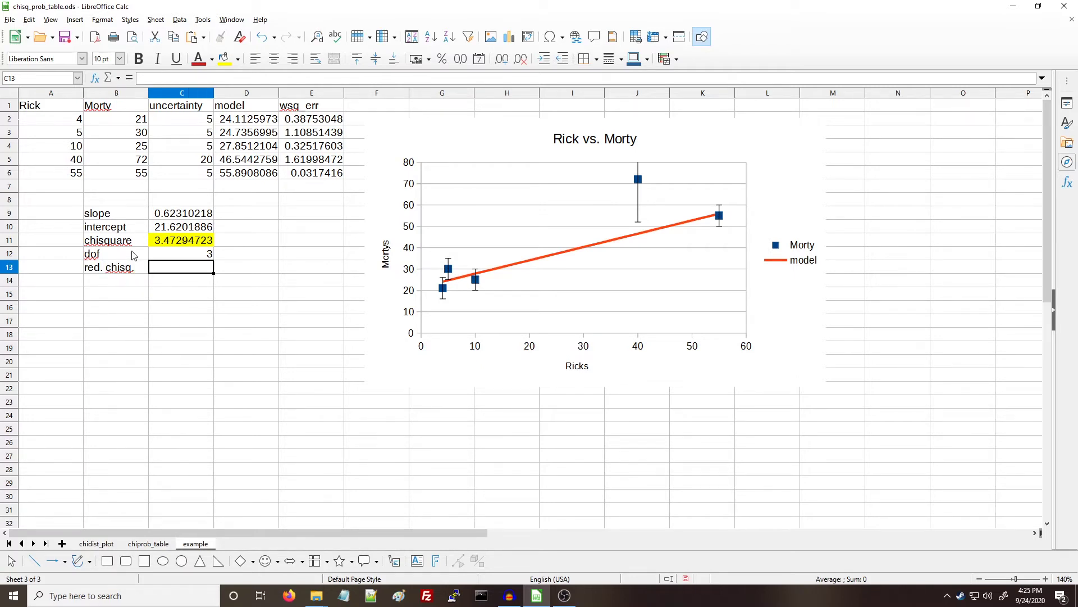
Calculate the reduced chi-square in C13 by dividing chisquare by dof with =C11/C12.
type("=")
key("Up")
key("Up")
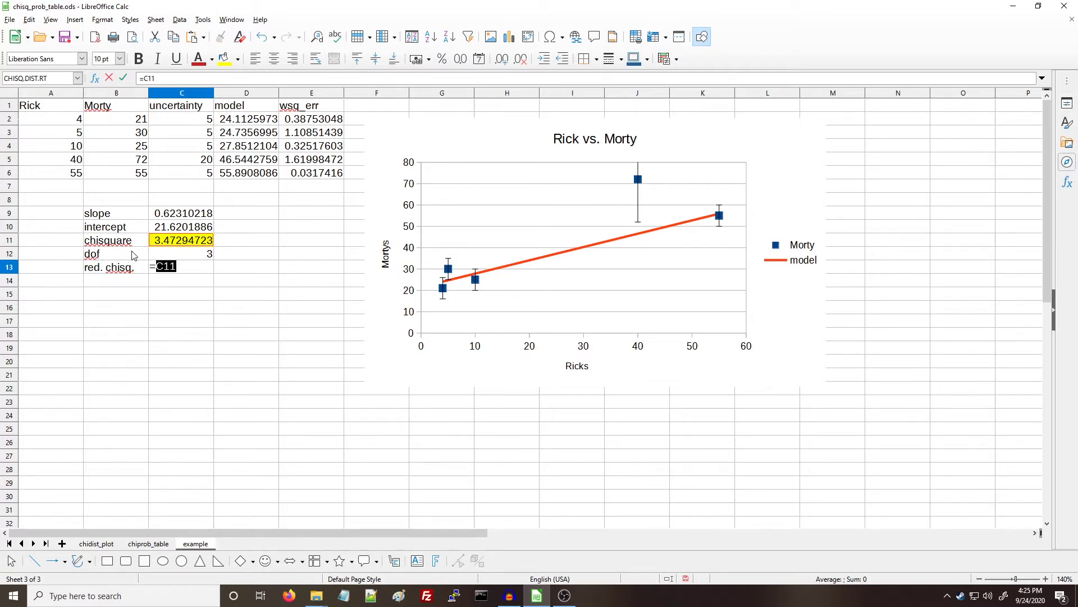
type("/")
key("Up")
key("Return")
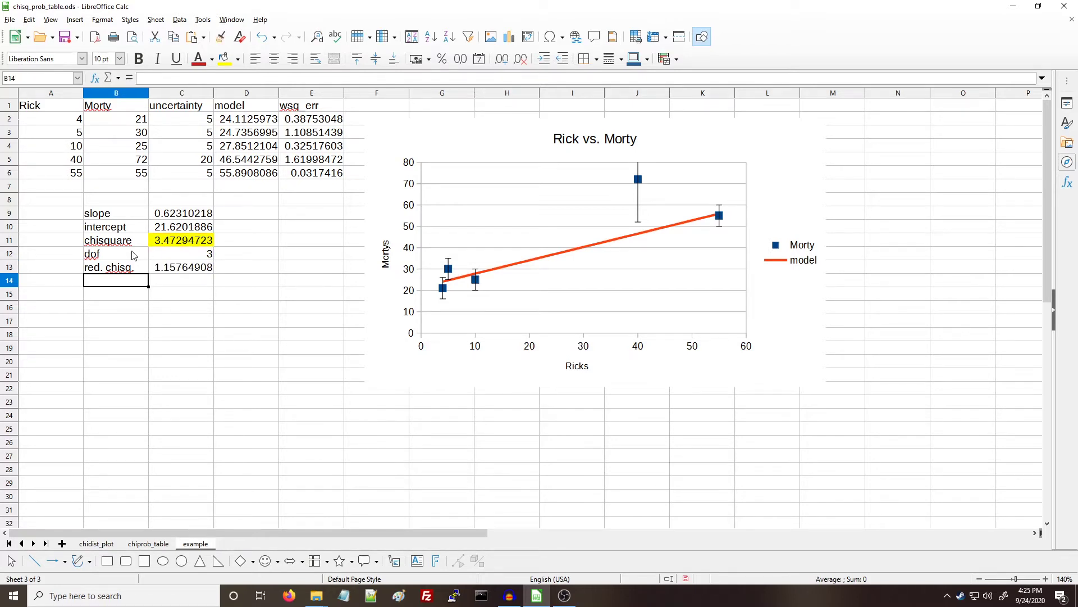
Highlight the reduced chi-square value in C13 with a magenta background fill.
key("Up")
key("Right")
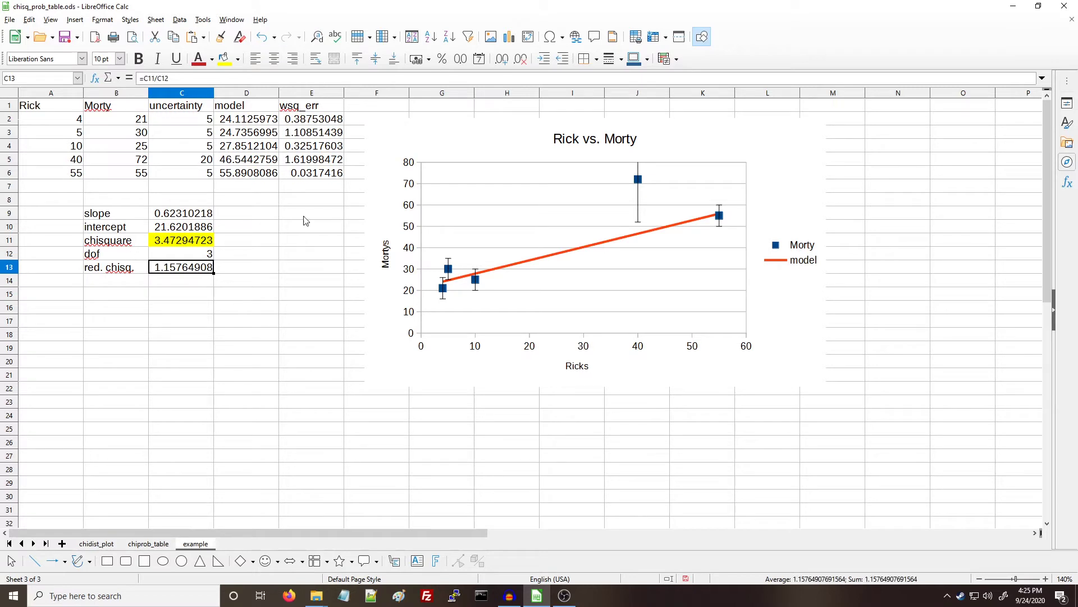
left_click(238, 60)
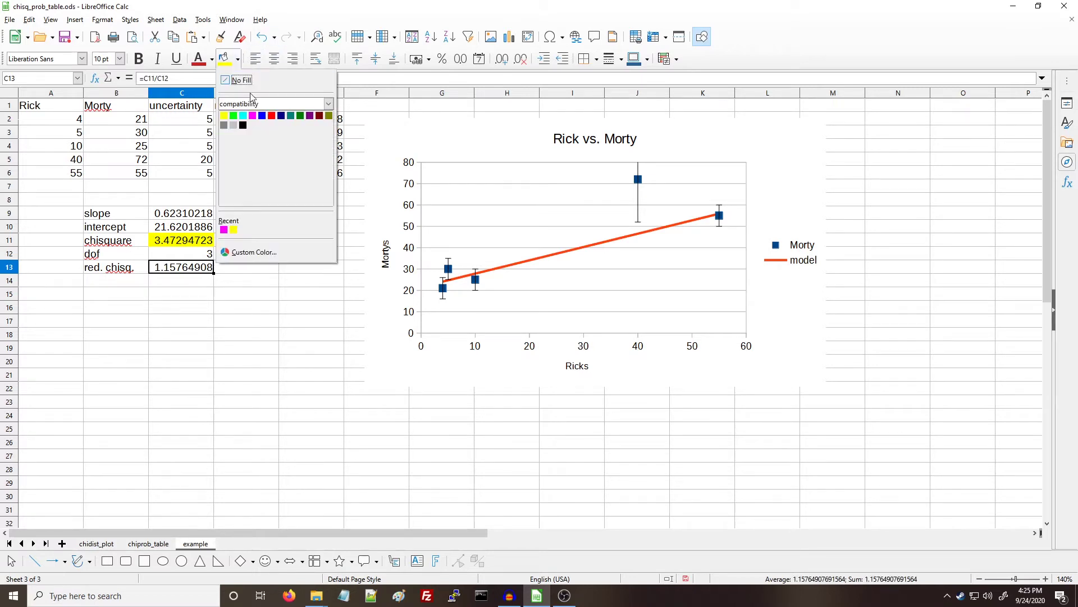
left_click(250, 113)
left_click(218, 348)
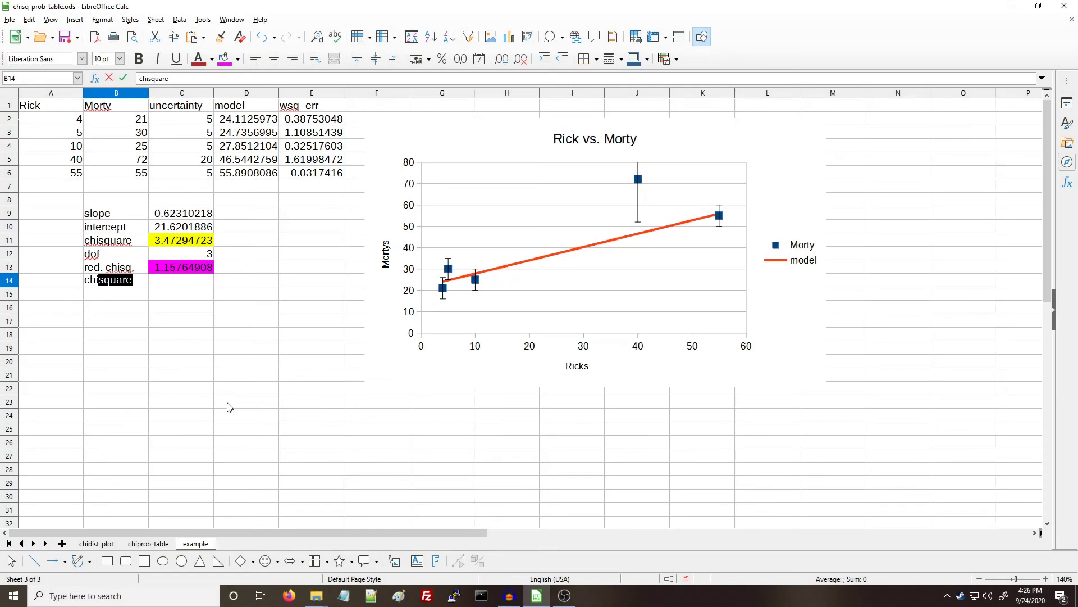
Label B14 as "chisqprob" and calculate the right-tail probability in C14 from chisquare and dof with =chisq.dist.rt(C11,C12).
type("sqprob")
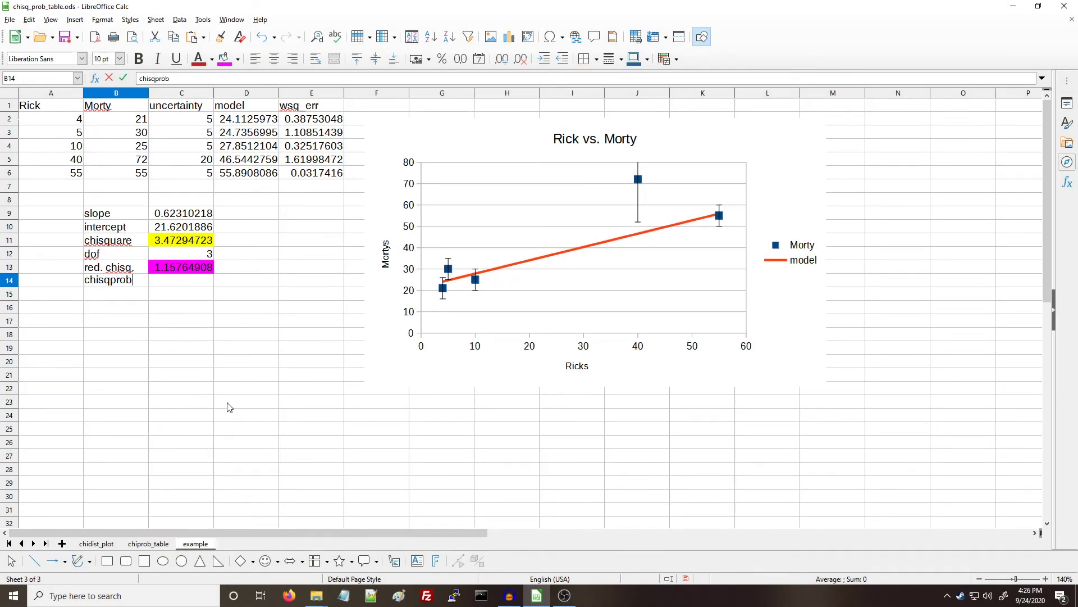
key("Tab")
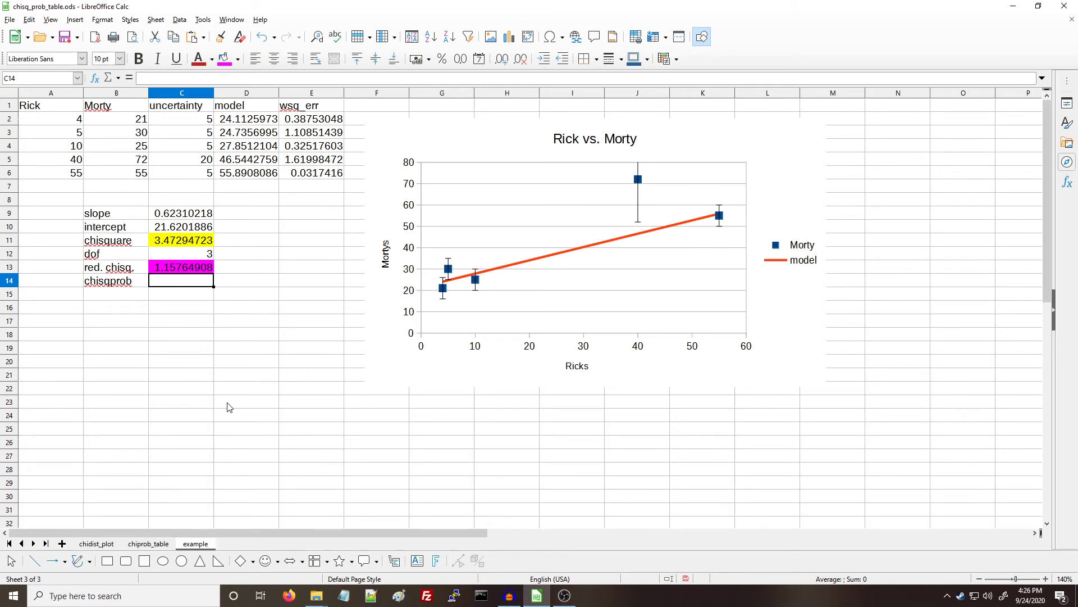
type("=")
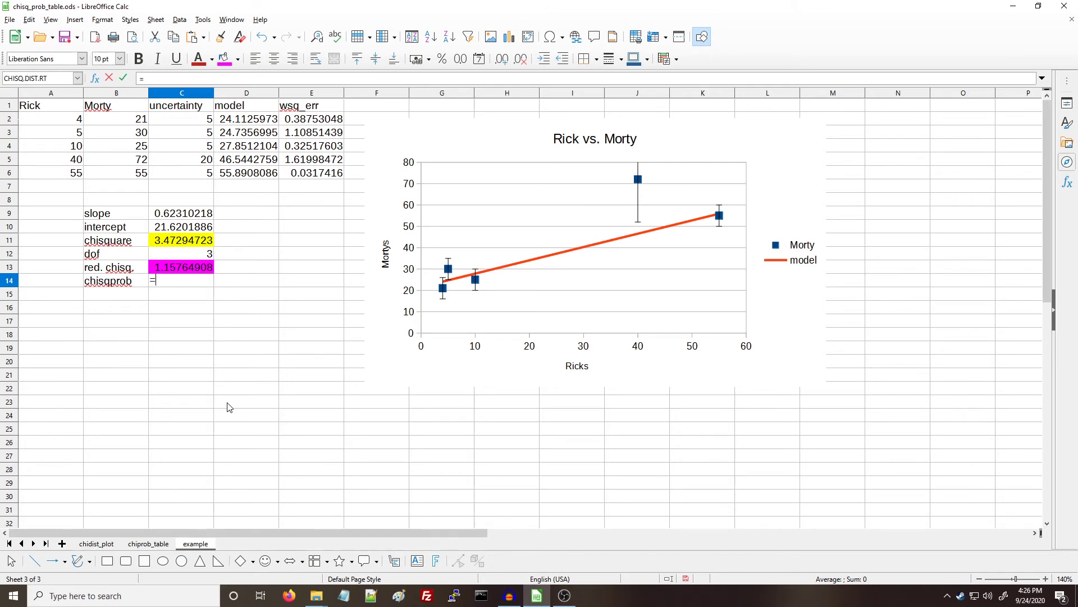
type("chi")
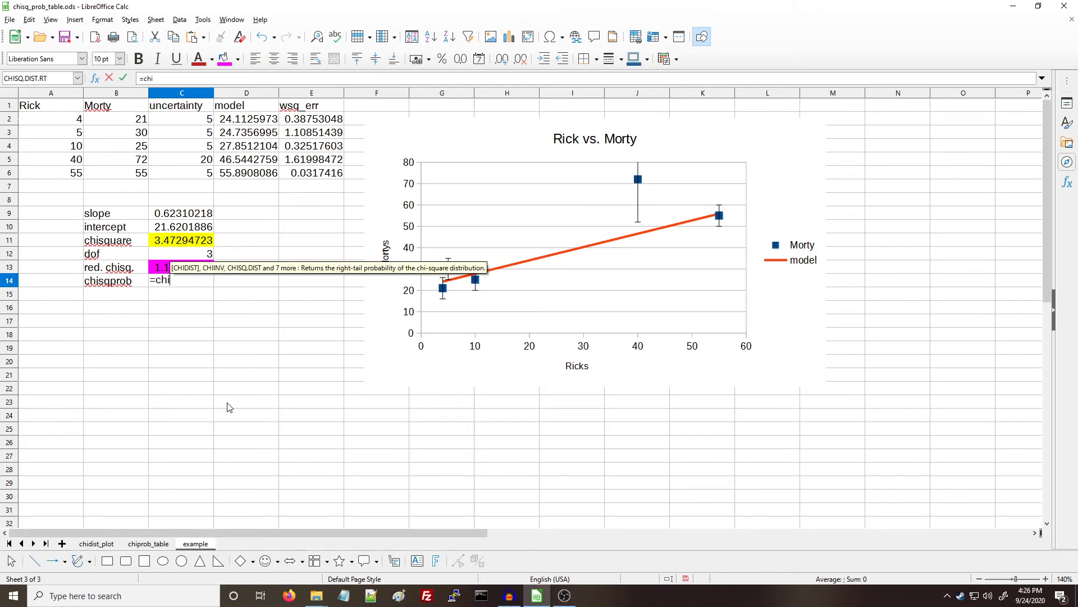
type("sq.dist.rt")
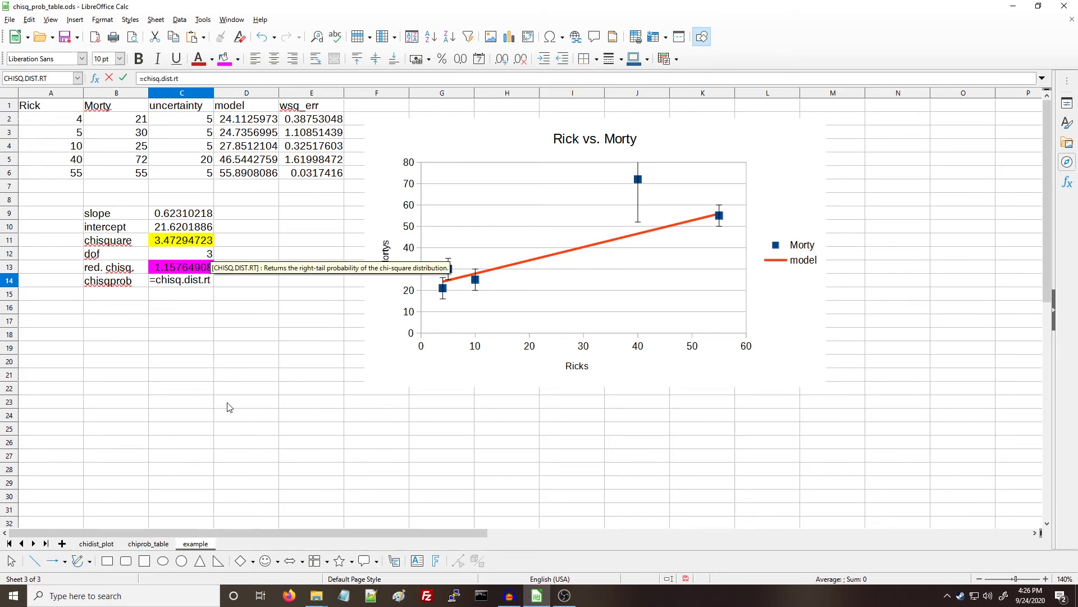
type("(")
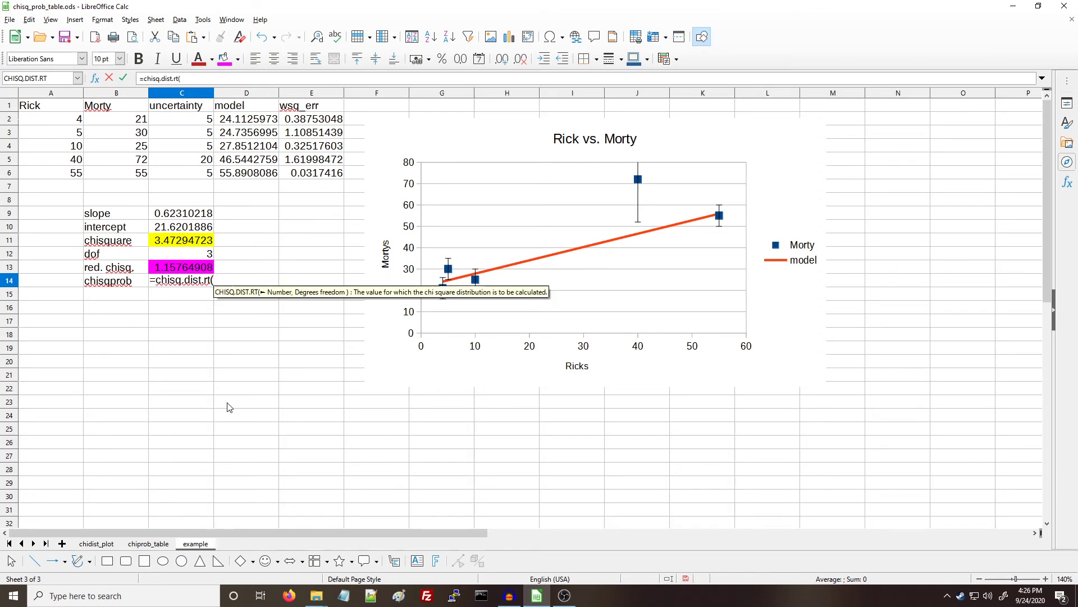
left_click(205, 246)
type(",")
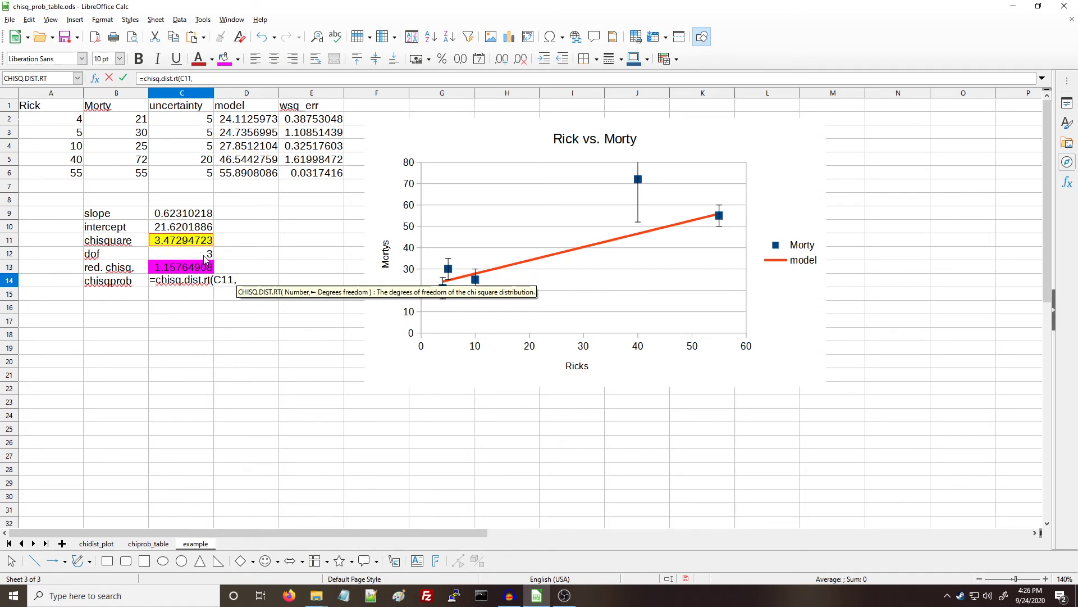
left_click(204, 254)
type(")")
key("Return")
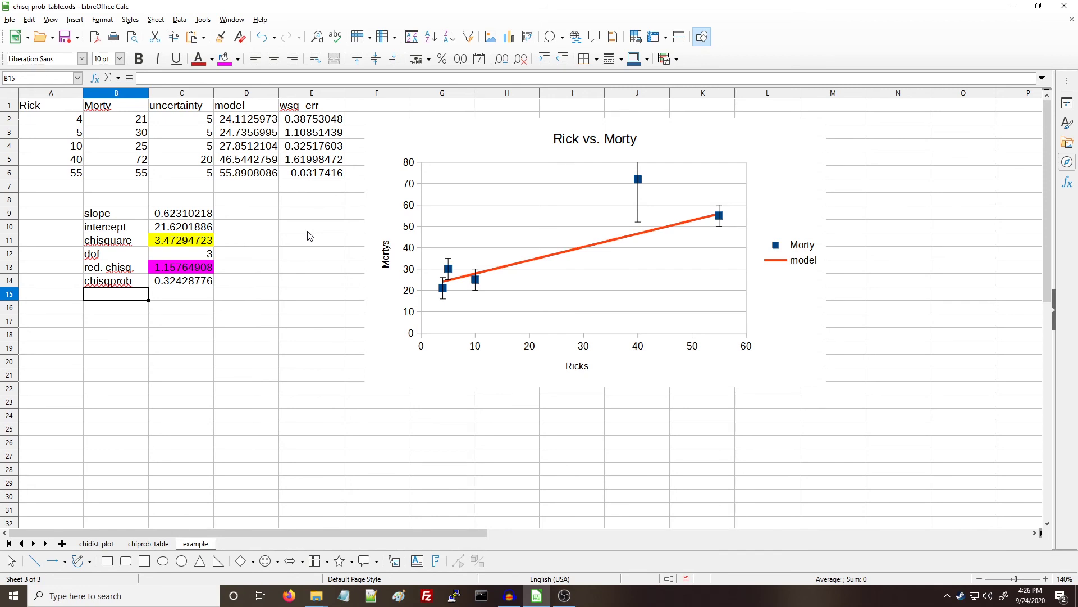
Set the uncertainty of the data point with Rick 40 in C5 to 5.
left_click(191, 164)
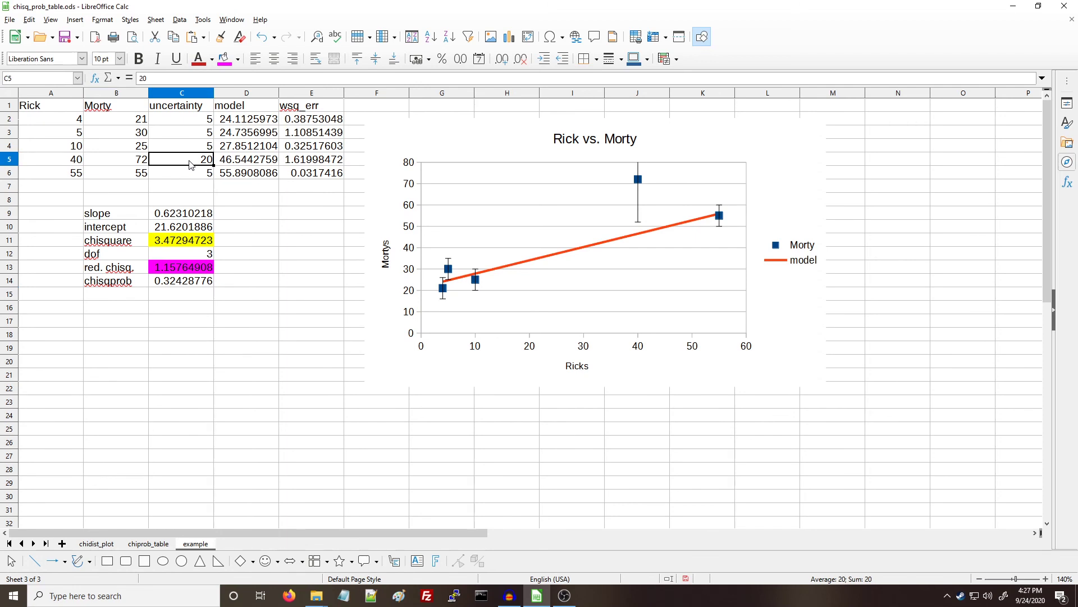
type("5")
key("Return")
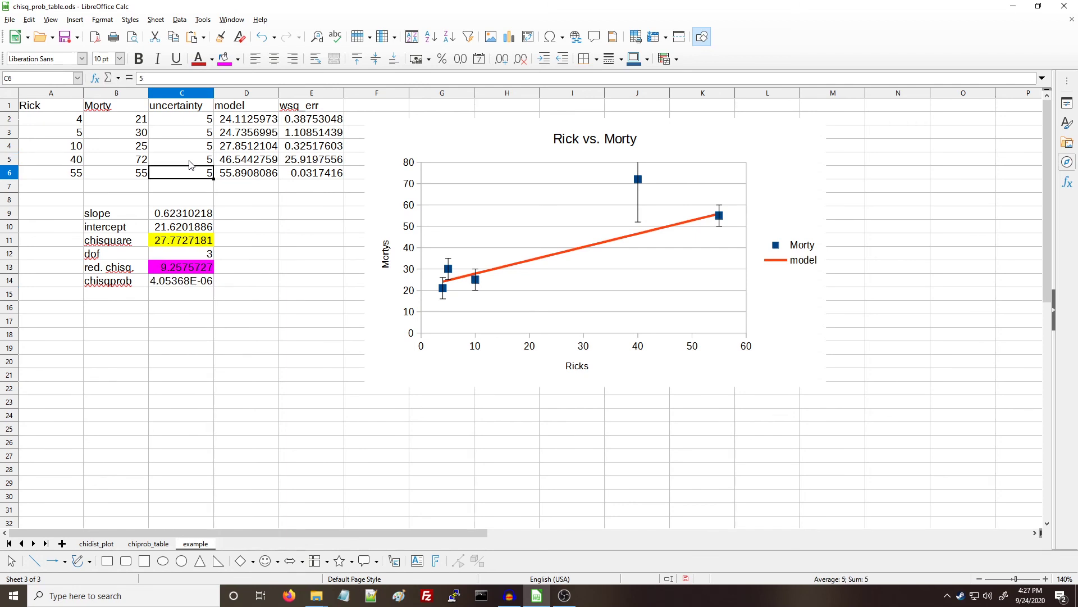
Rerun the Solver to minimize chisquare in C11 by changing the slope and intercept in C9:C10, and keep the result.
left_click(203, 19)
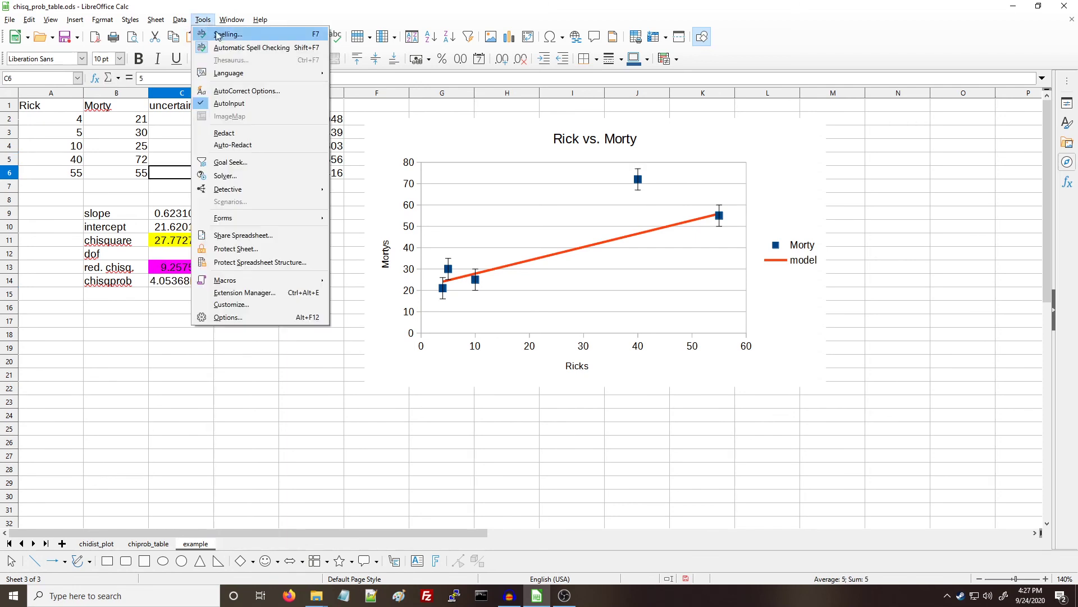
left_click(264, 161)
left_click(492, 451)
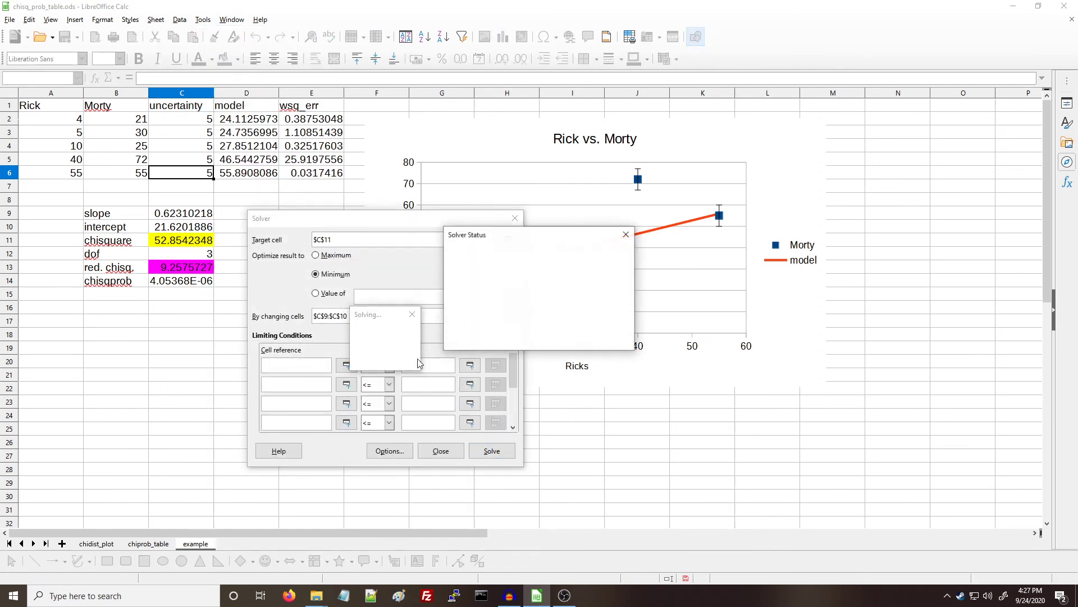
left_click(538, 336)
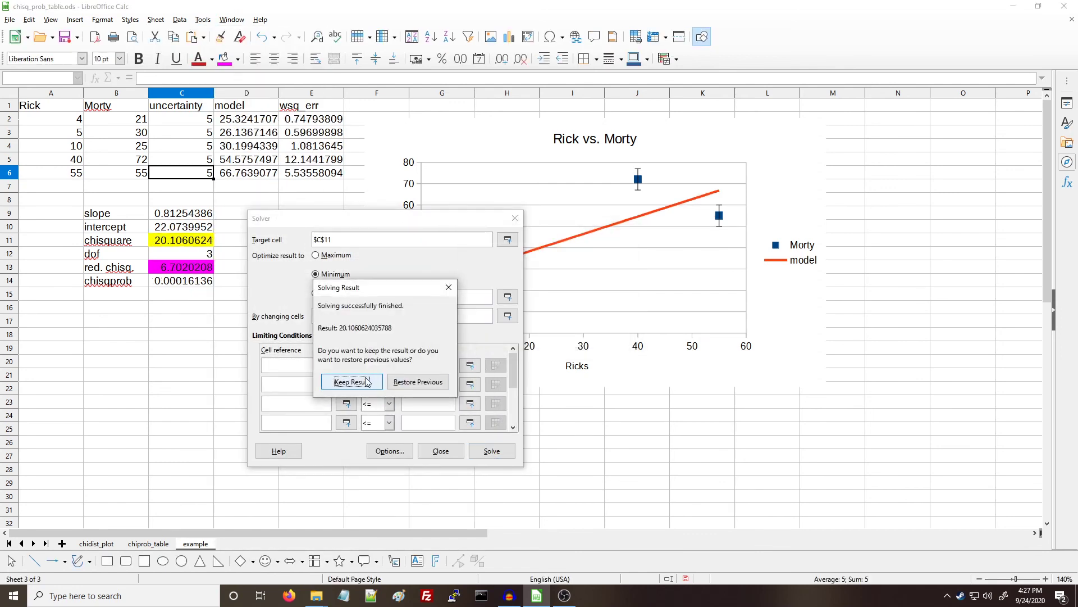
left_click(314, 380)
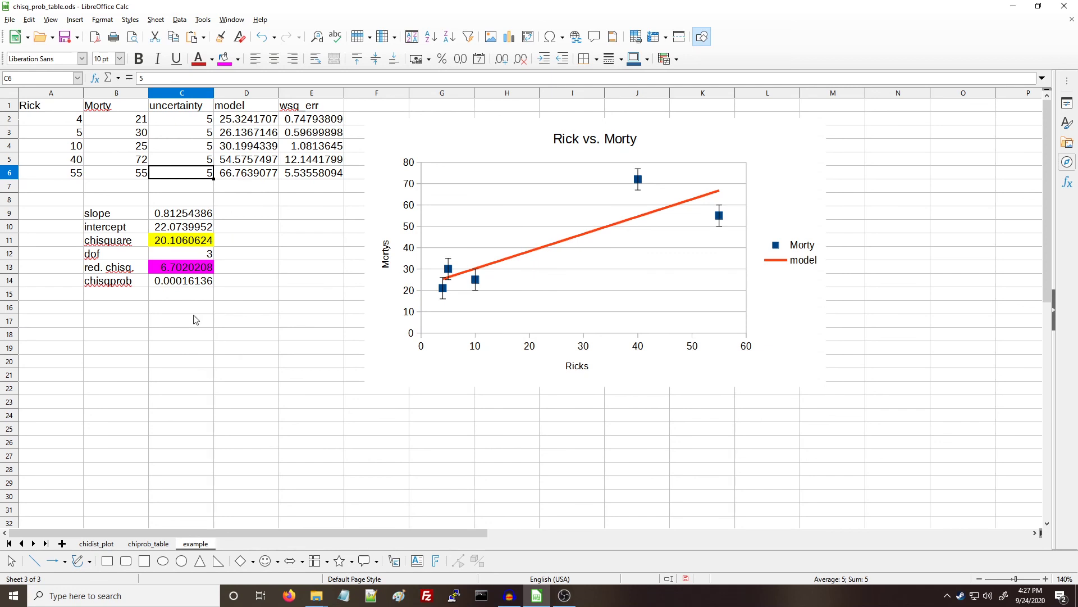